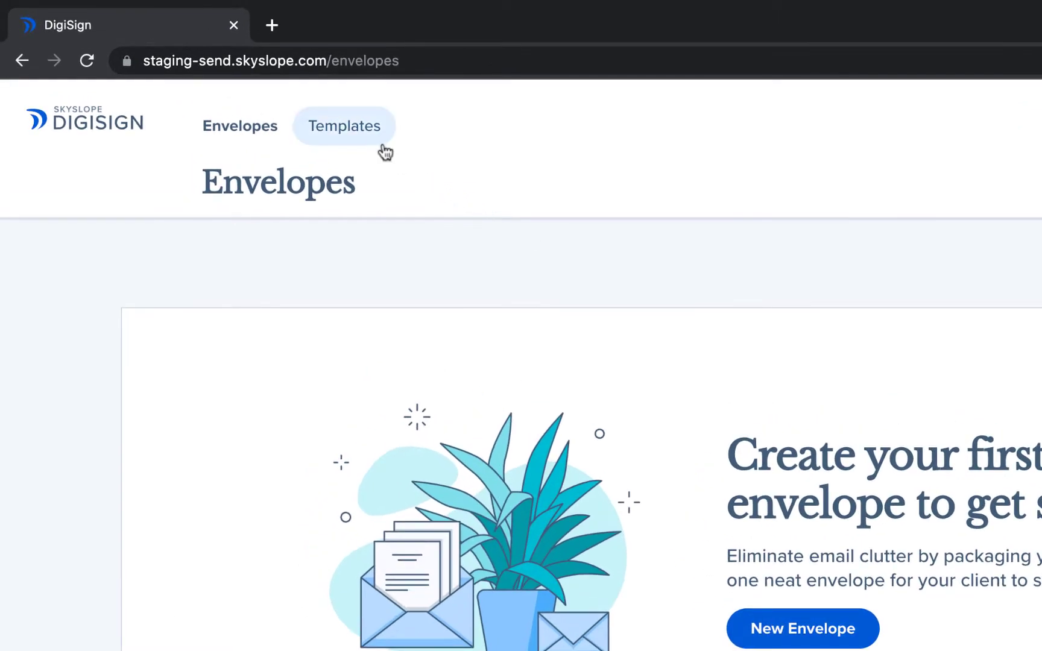
Go to the Templates page, which lists the existing Listing Agreement template.
click(375, 135)
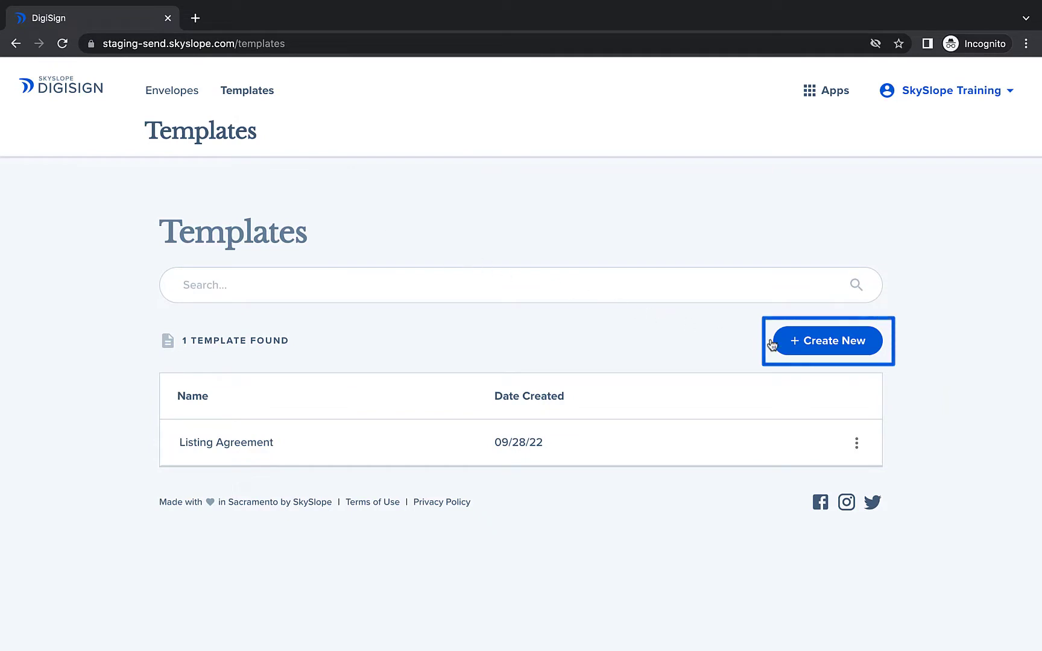
Create a new template and replace its default name with 'Listing Agreement & Disclosures'.
click(796, 344)
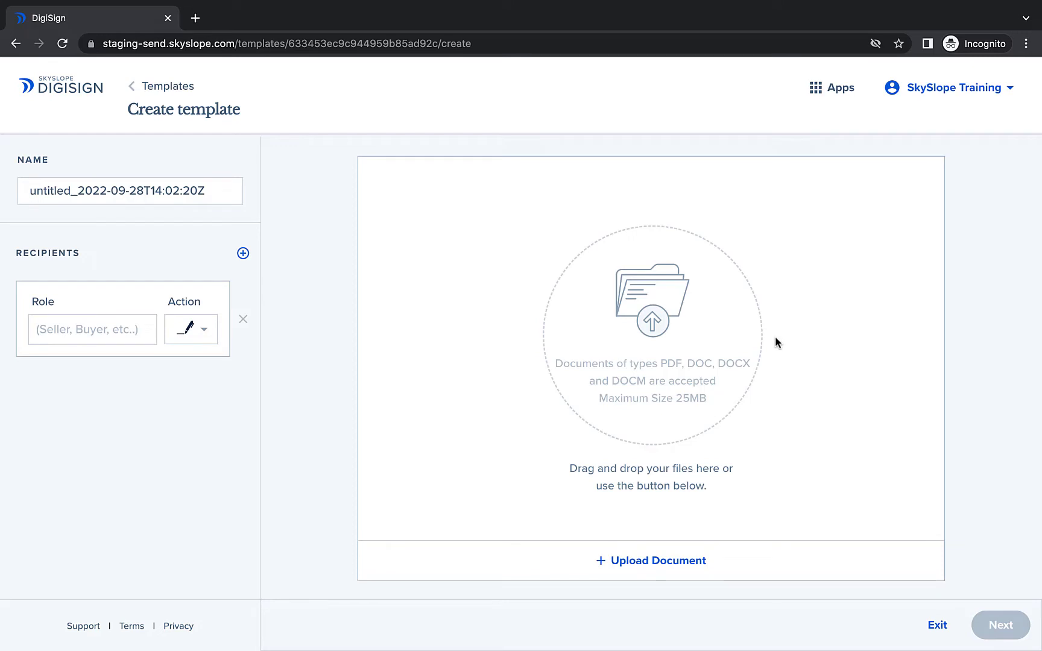
click(226, 201)
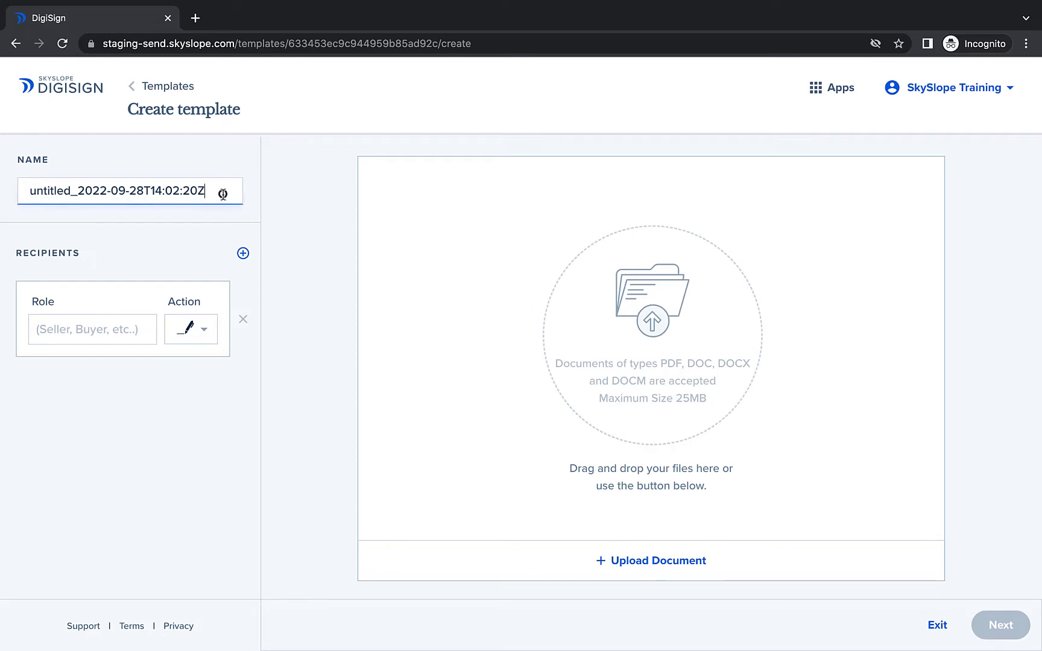
key(ctrl+a)
text(Listing Ag)
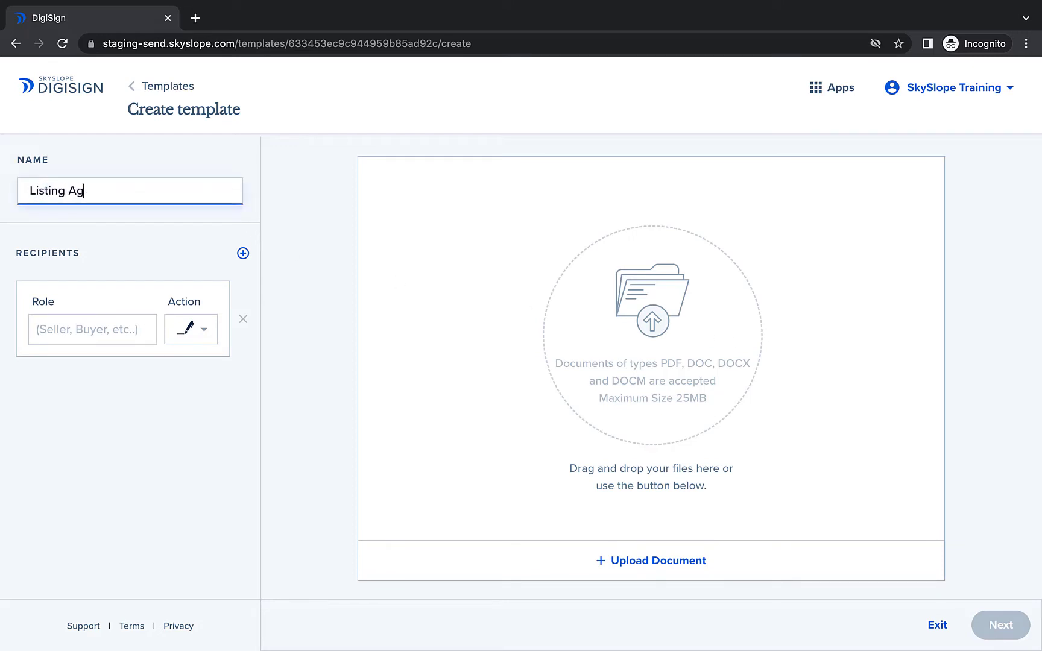
text(reement & Disclo)
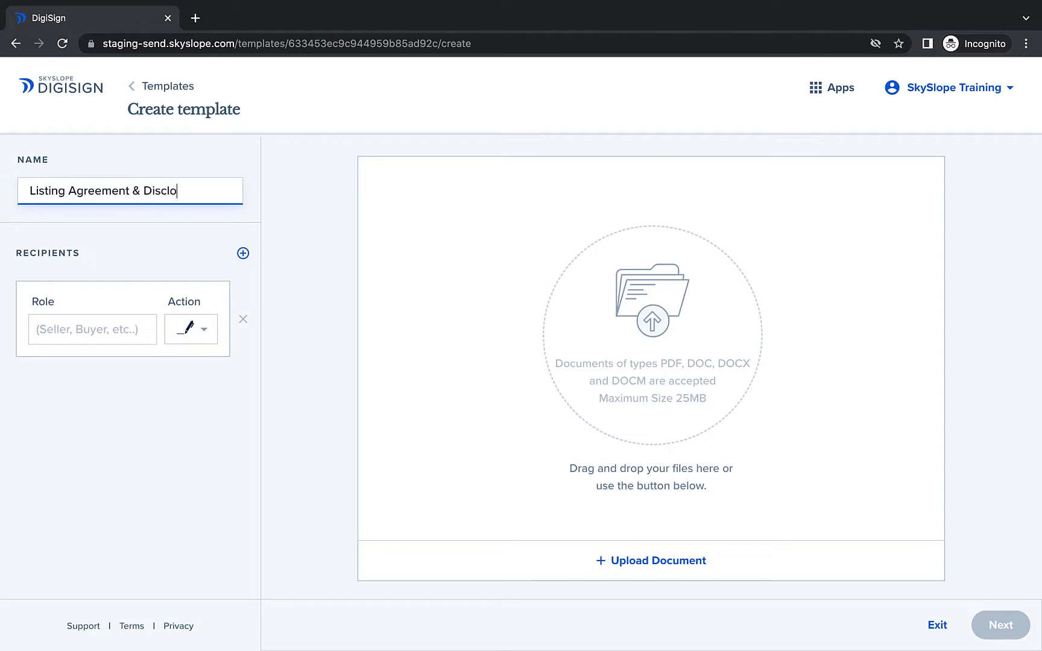
text(sures)
click(266, 209)
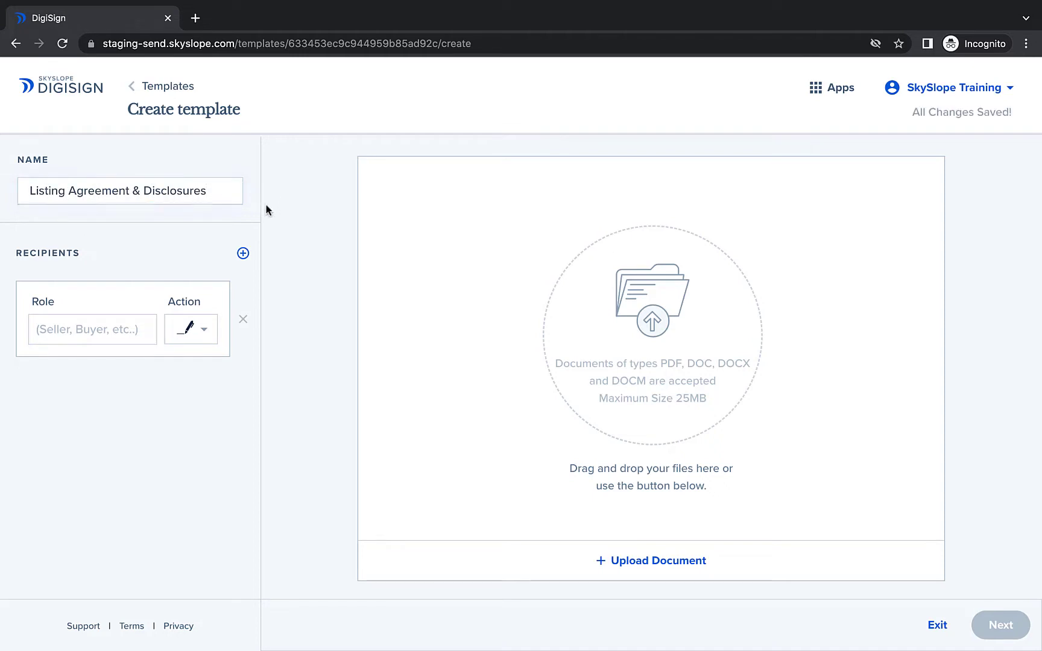
Make the first recipient a Seller/Landlord with the signing action.
click(103, 336)
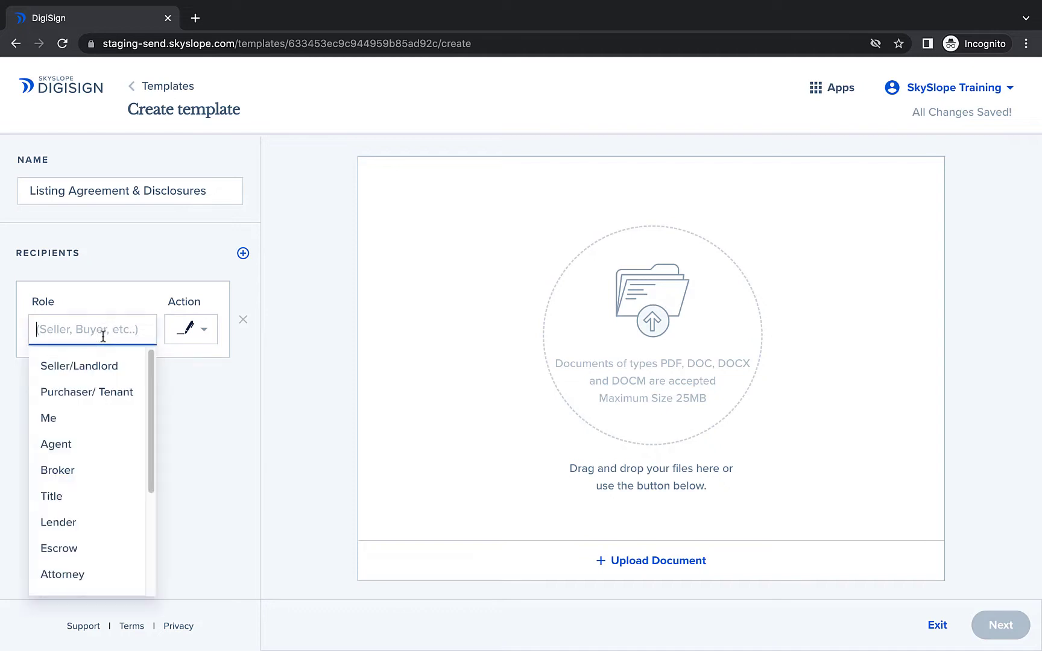
click(119, 364)
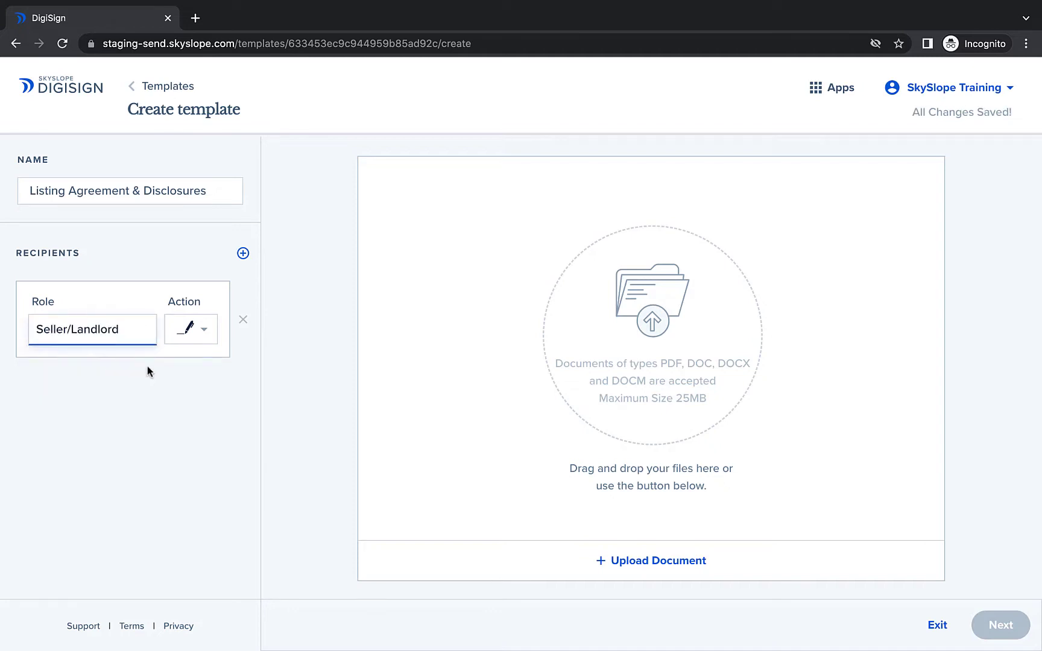
click(204, 333)
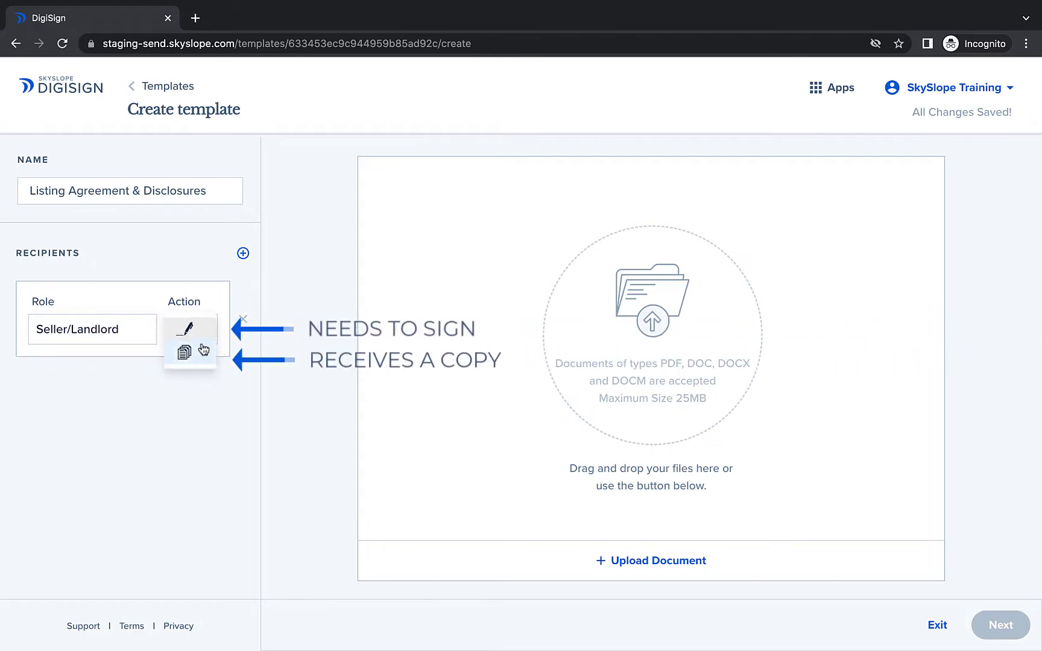
click(203, 338)
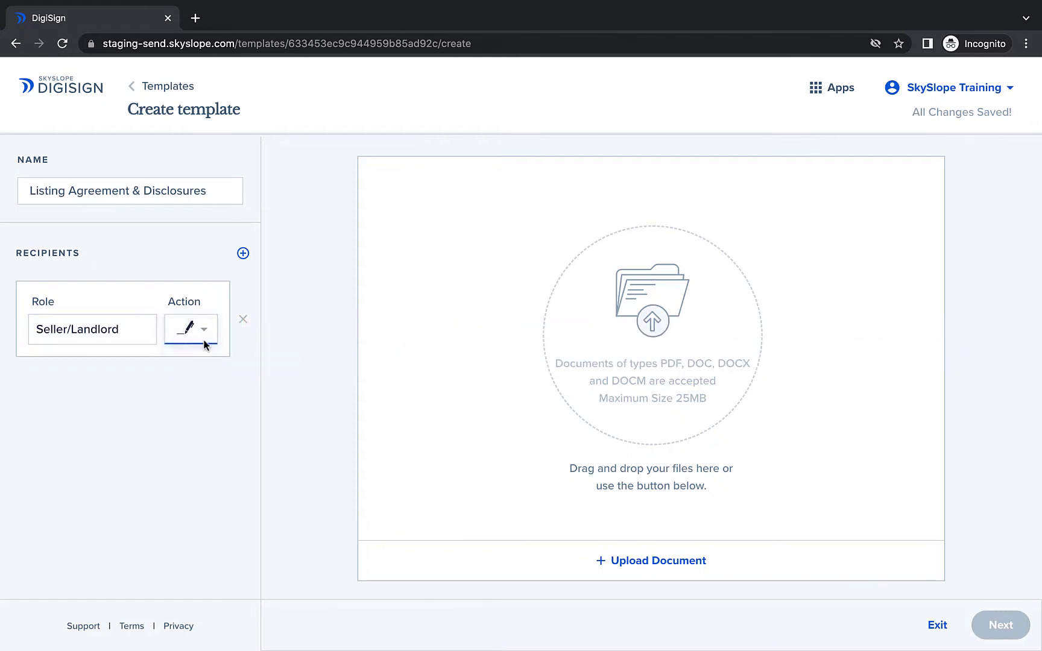
Add a second recipient, also with the Seller/Landlord role.
click(243, 253)
click(120, 420)
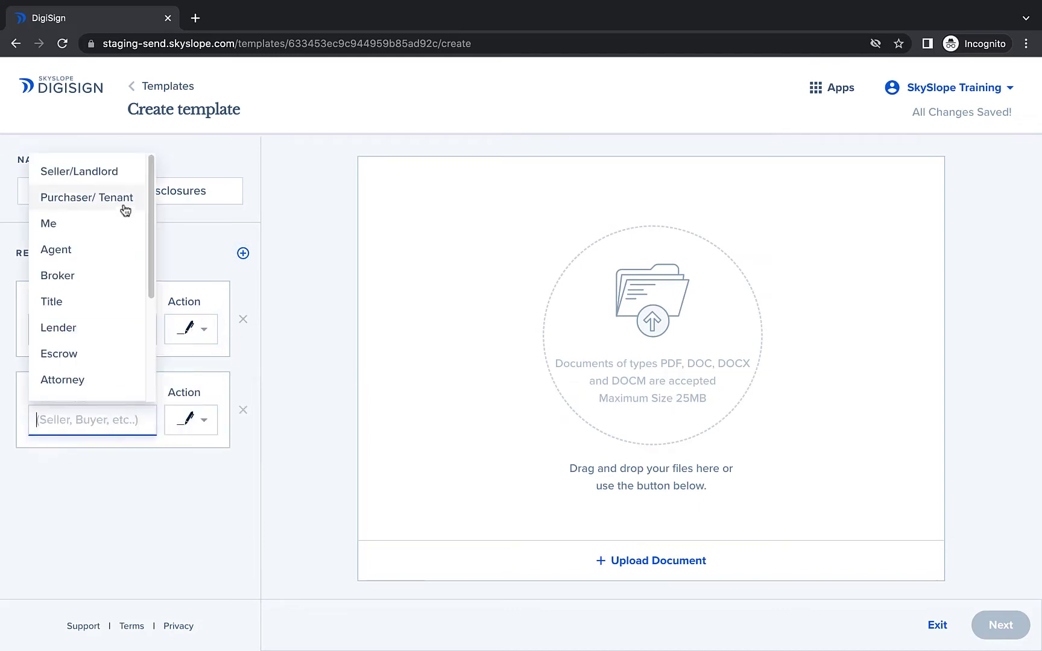
click(123, 174)
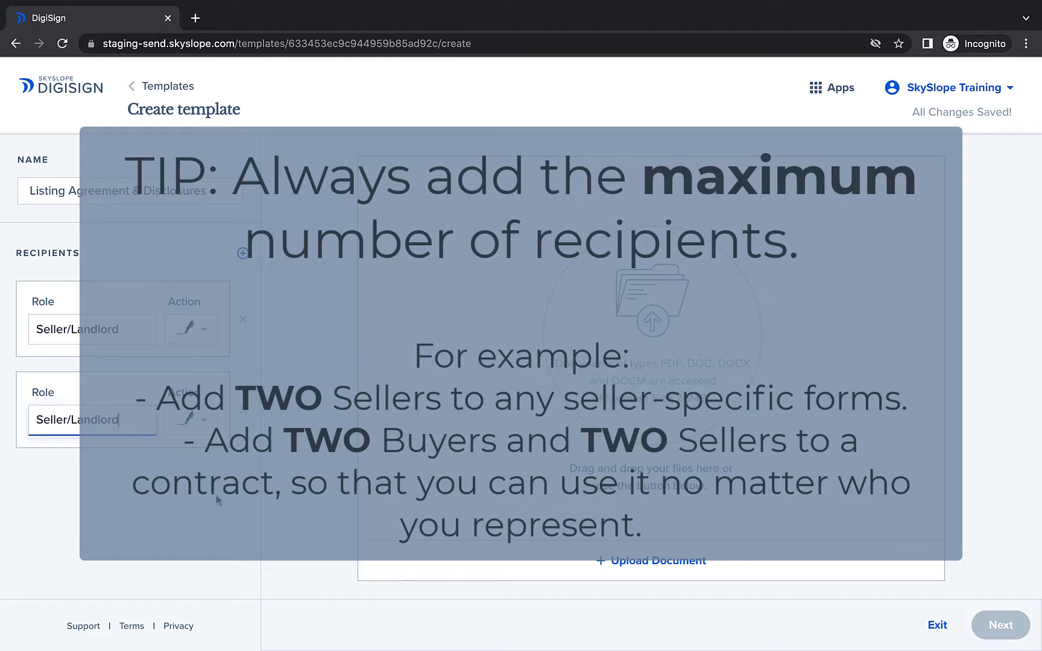
click(218, 500)
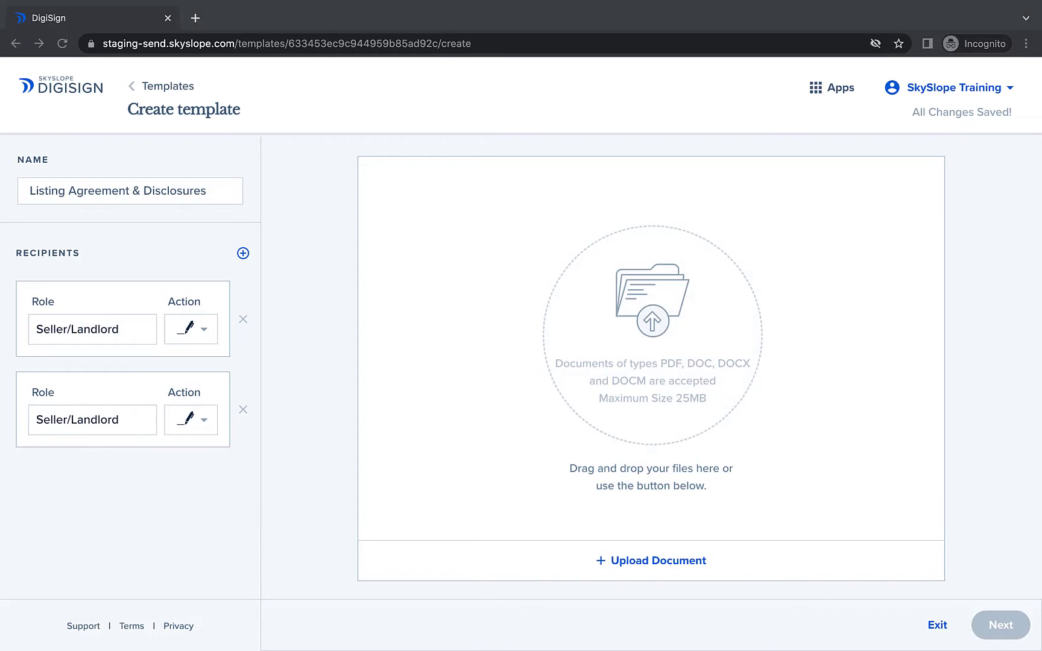
Upload the RLA listing agreement and TDS PDFs, with the RLA first, and proceed to field placement.
drag(3, 402, 648, 334)
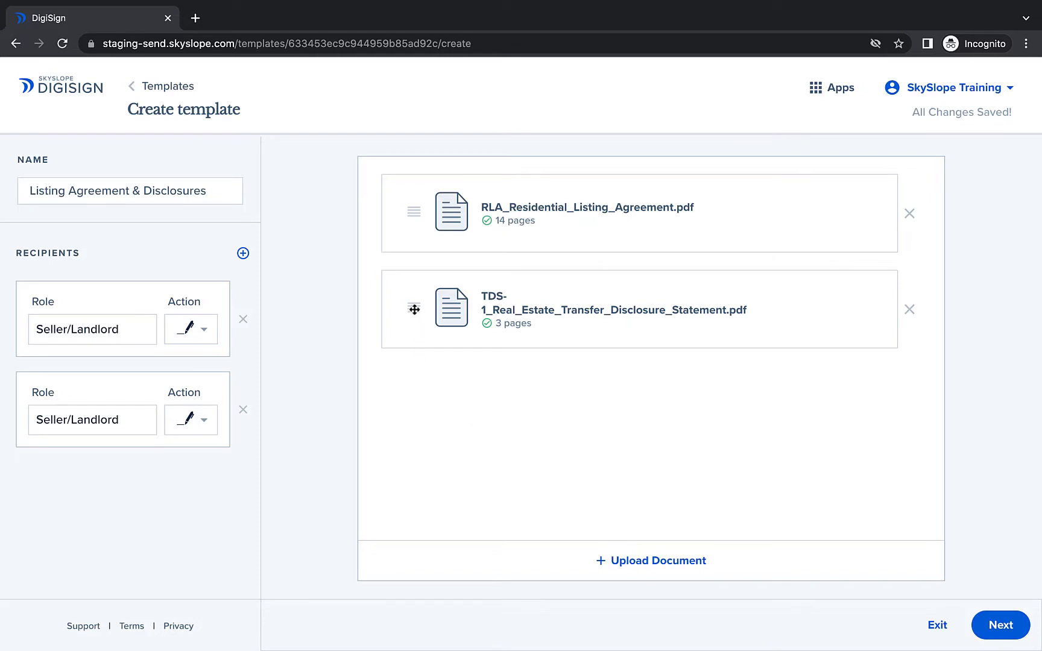
mouse_move(415, 309)
mouse_down()
mouse_move(410, 194)
mouse_move(418, 254)
mouse_move(400, 326)
mouse_up()
click(984, 626)
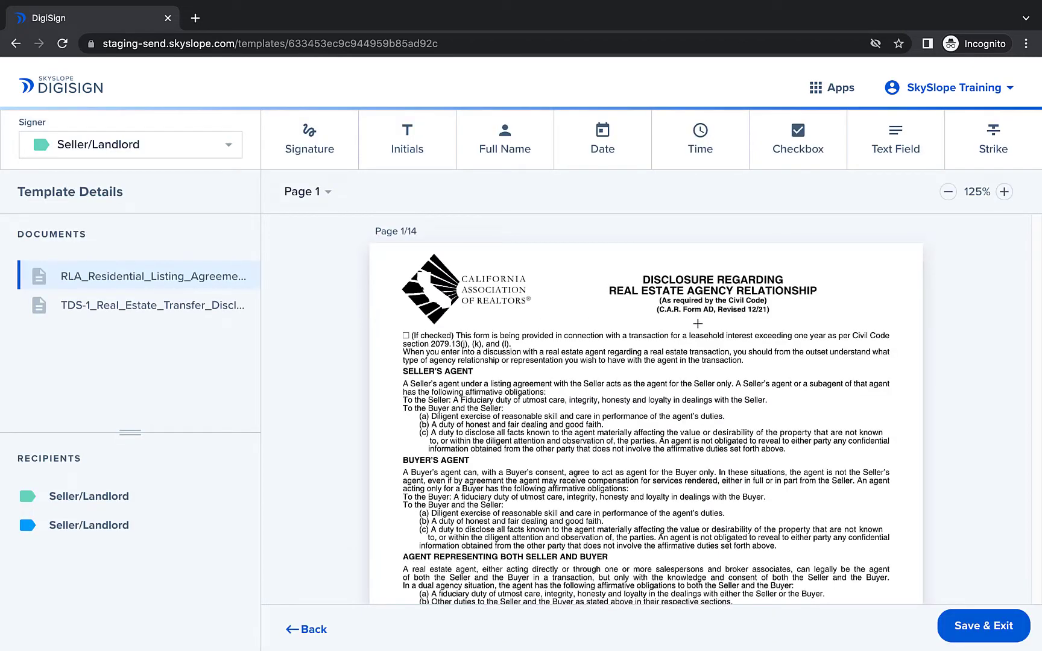
At 150% zoom, place a signature and date block on the first Buyer/Seller/Landlord/Tenant line.
click(1004, 191)
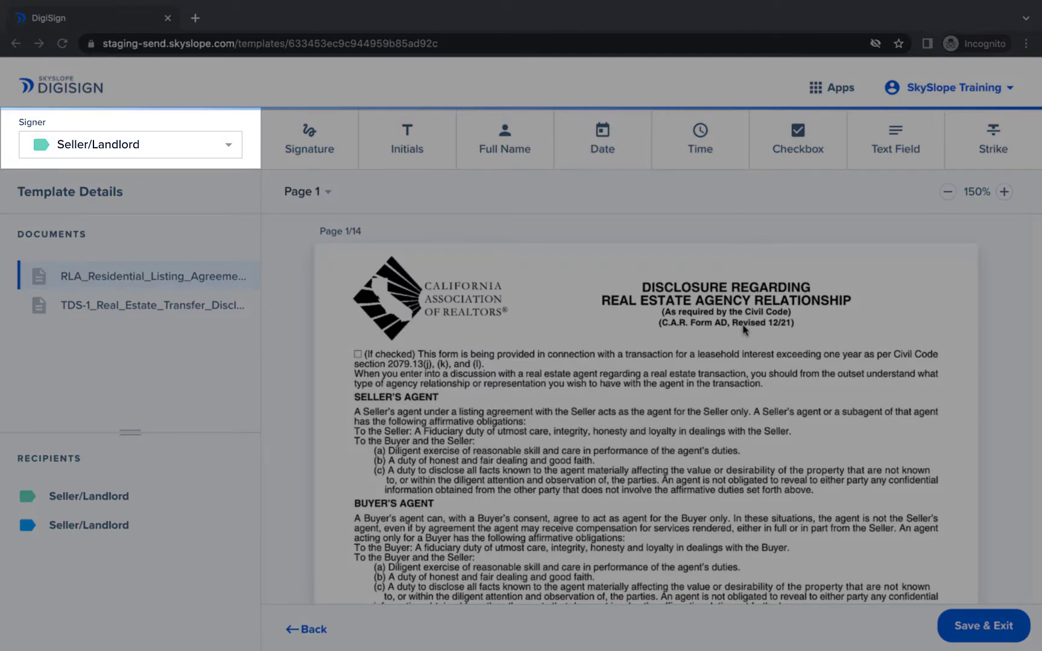
scroll(743, 329, down, 5)
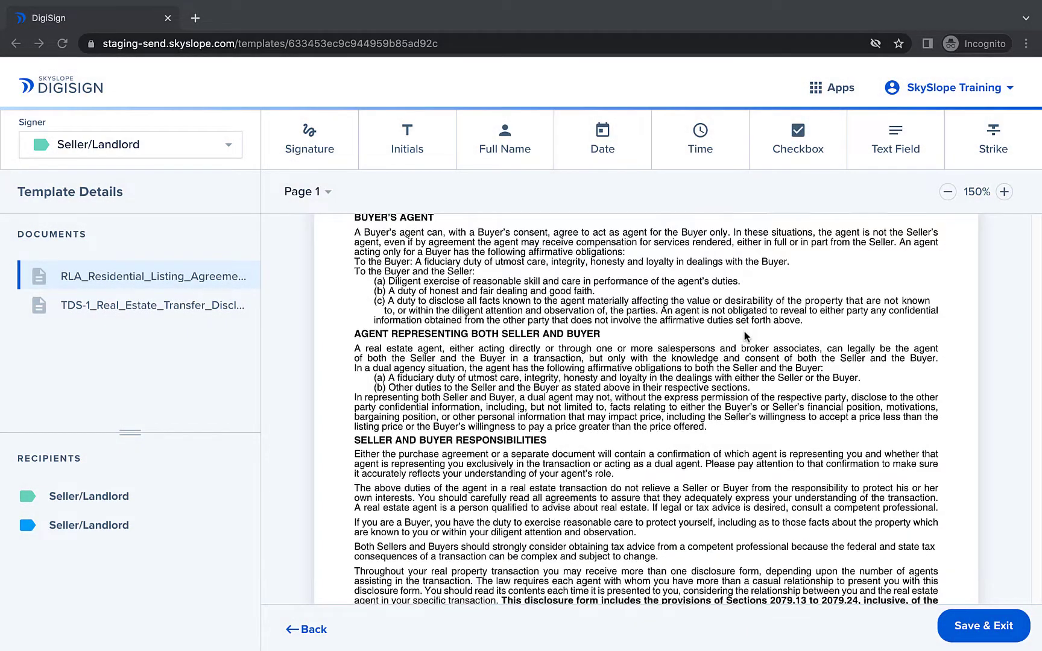
scroll(744, 331, down, 6)
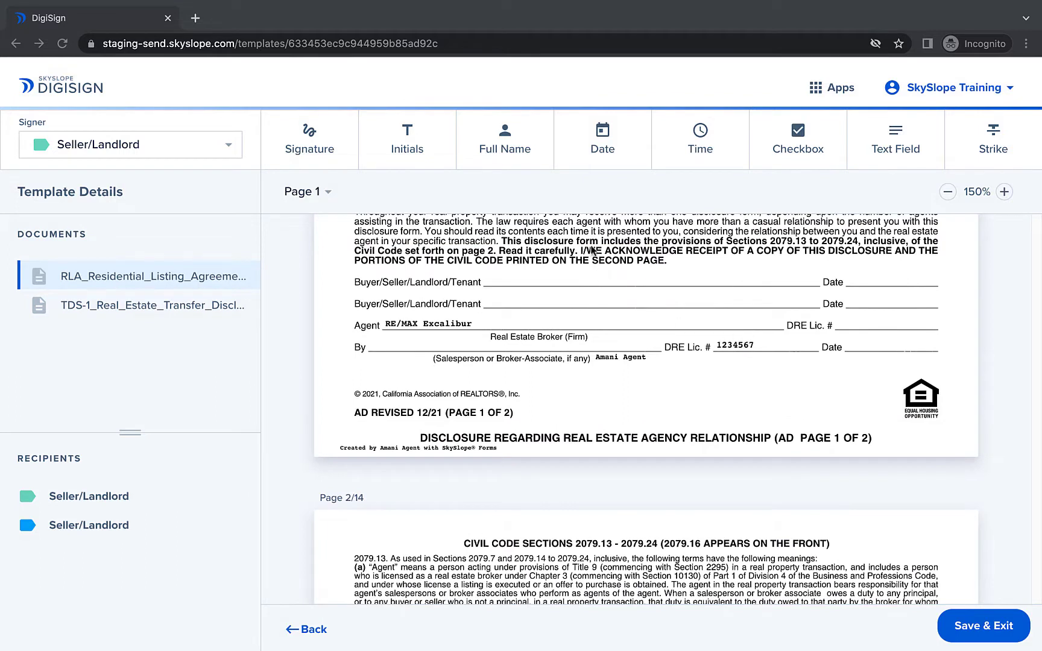
click(320, 152)
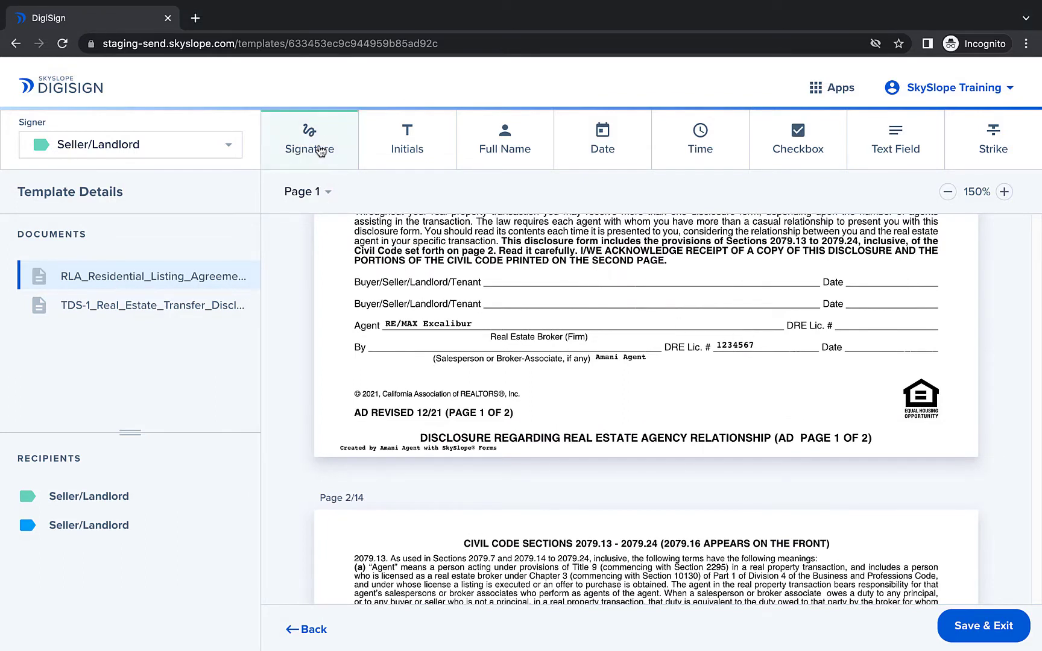
click(505, 286)
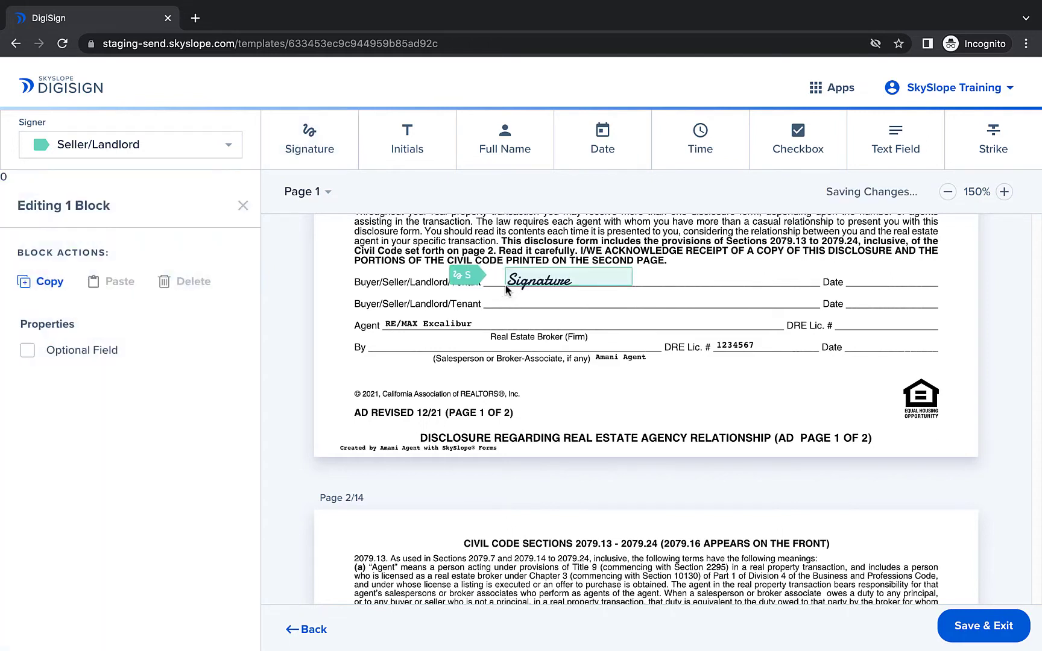
click(579, 161)
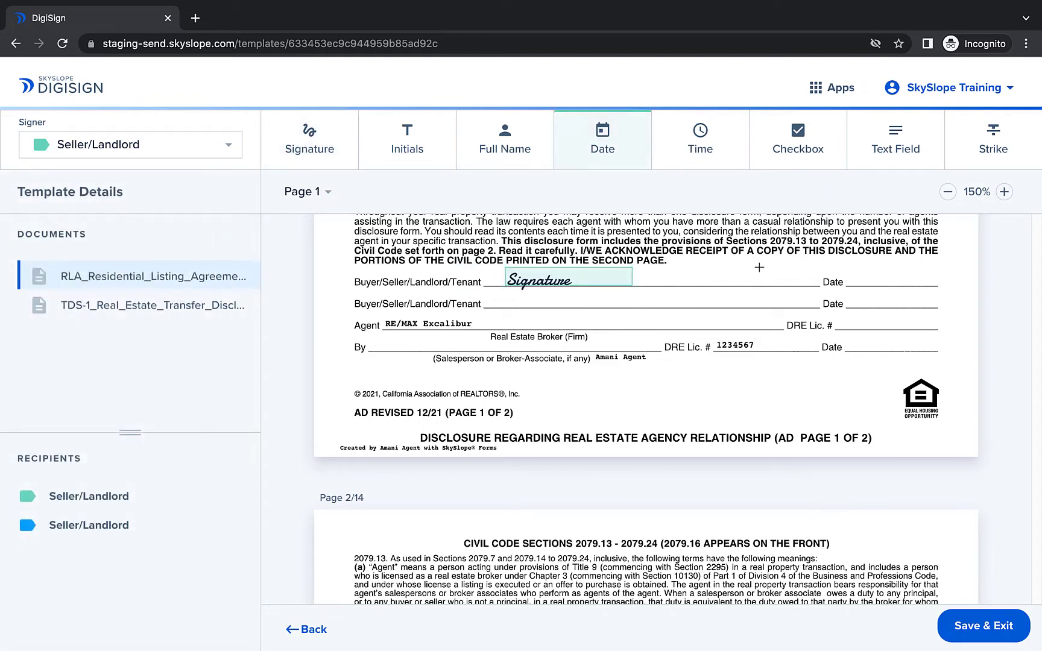
click(854, 285)
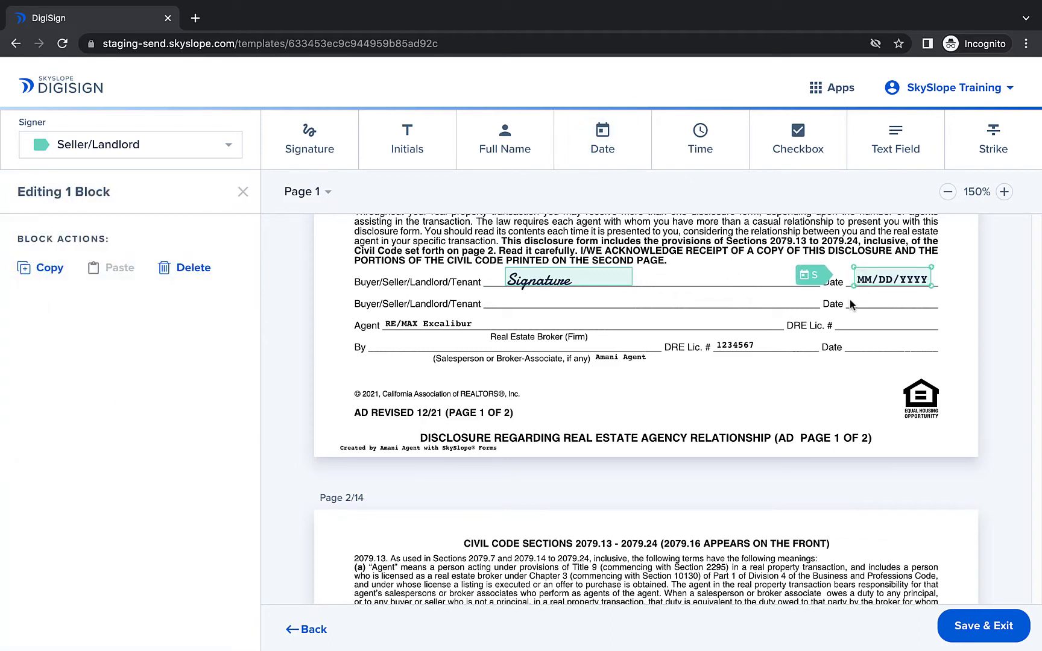
Place a date and signature block on the second seller line, assigned to the second Seller/Landlord.
click(600, 142)
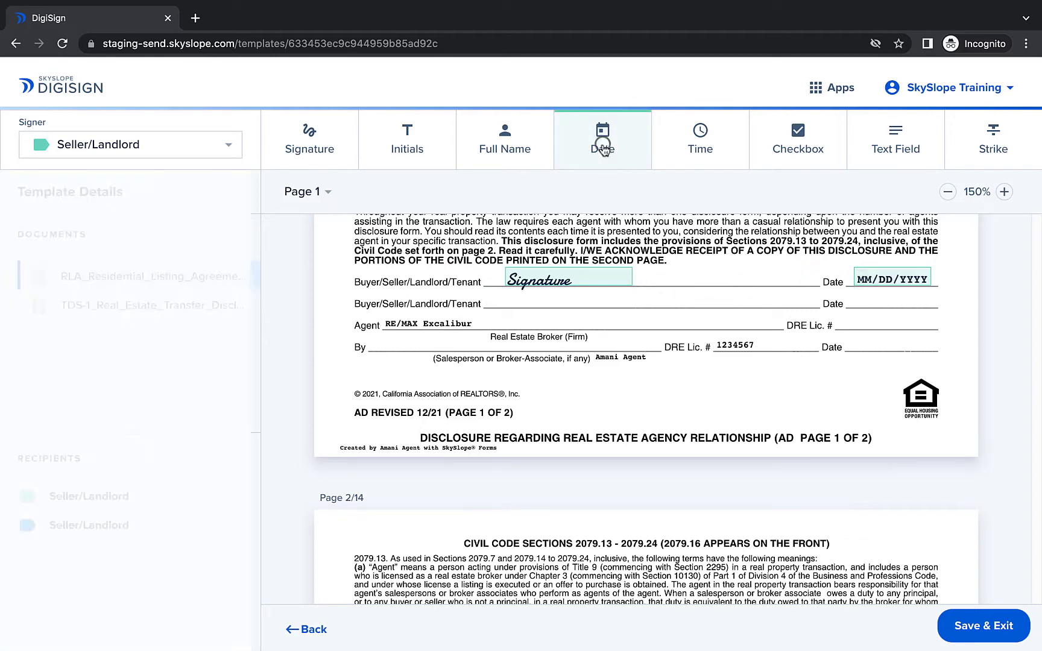
click(858, 308)
click(163, 149)
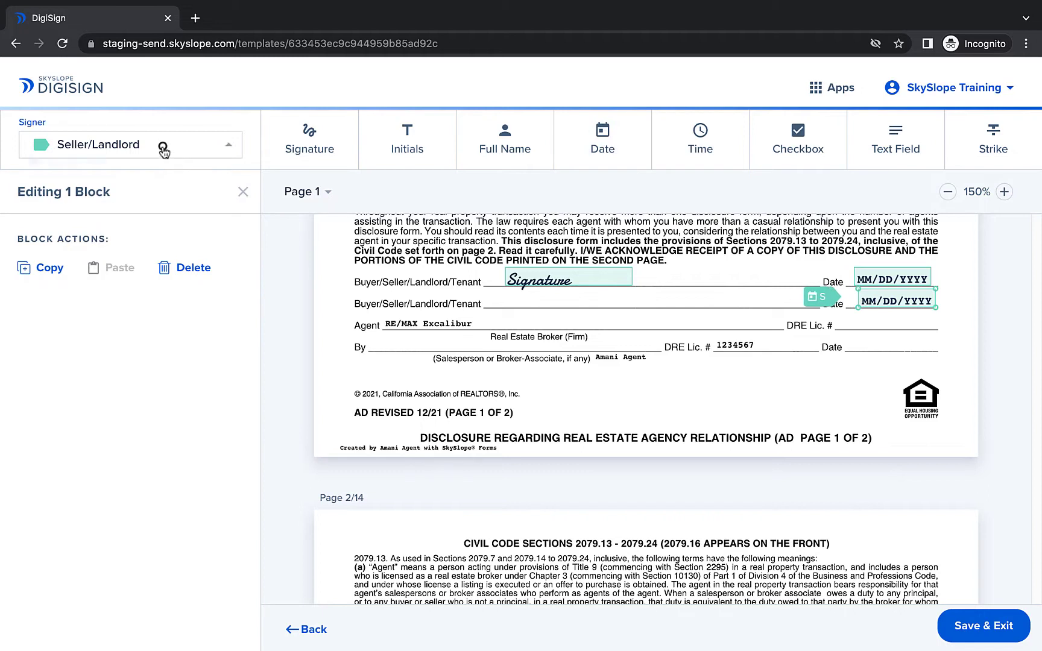
click(175, 175)
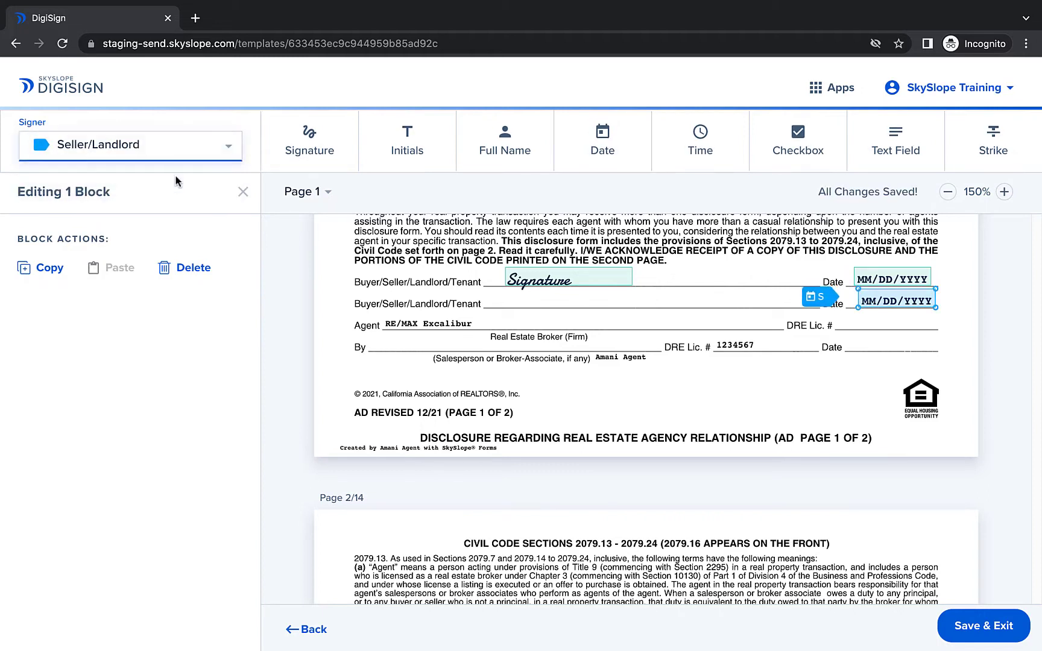
click(306, 164)
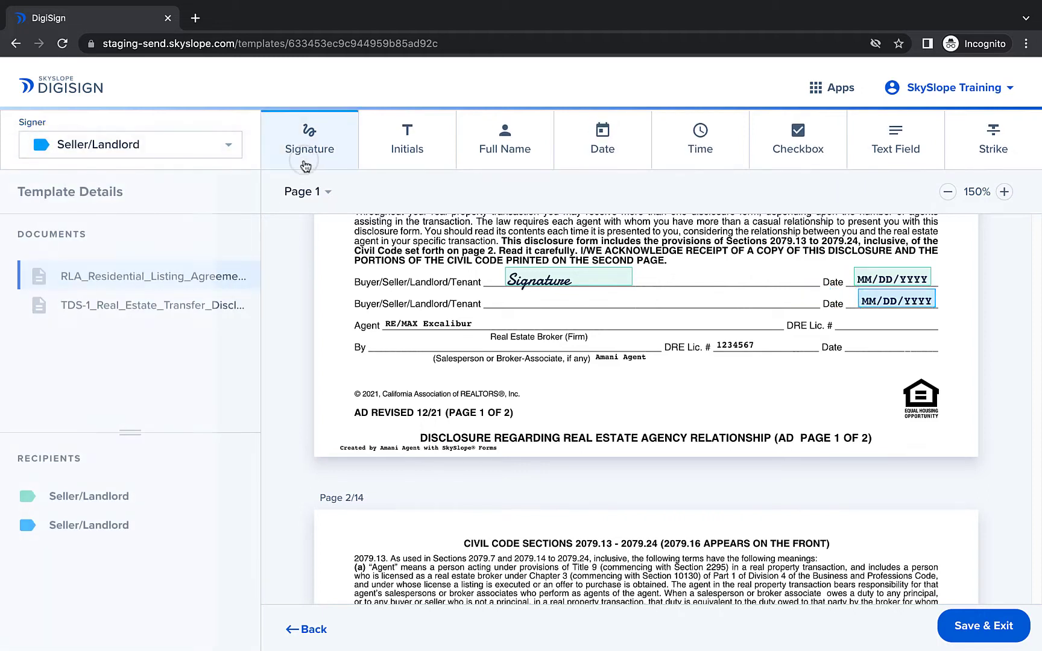
click(508, 306)
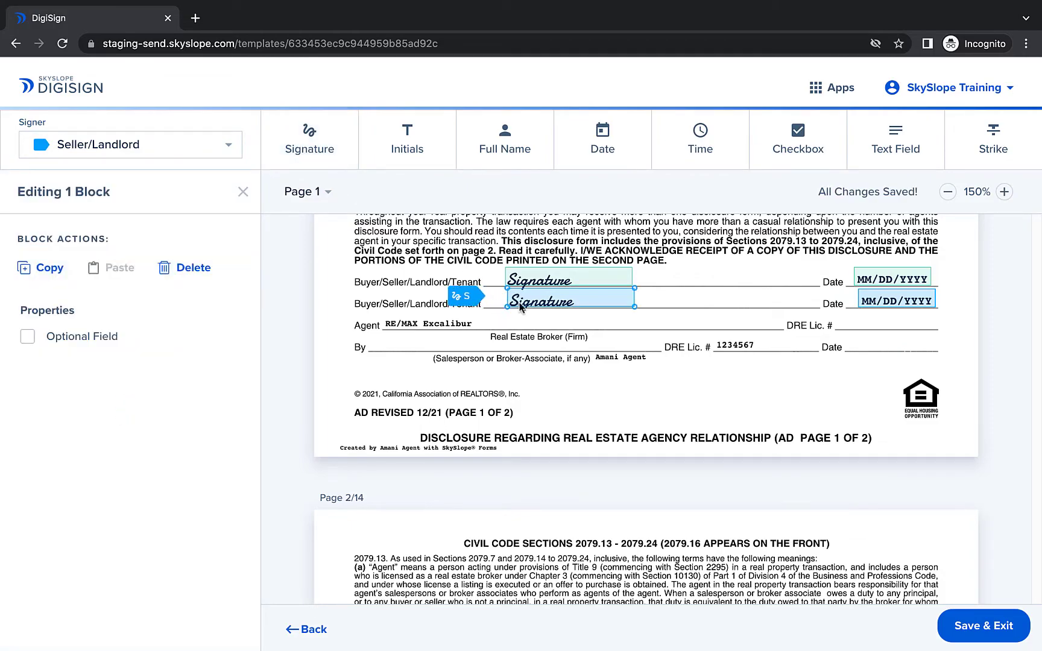
Select and copy the four signature and date blocks from page 1.
scroll(552, 453, down, 20)
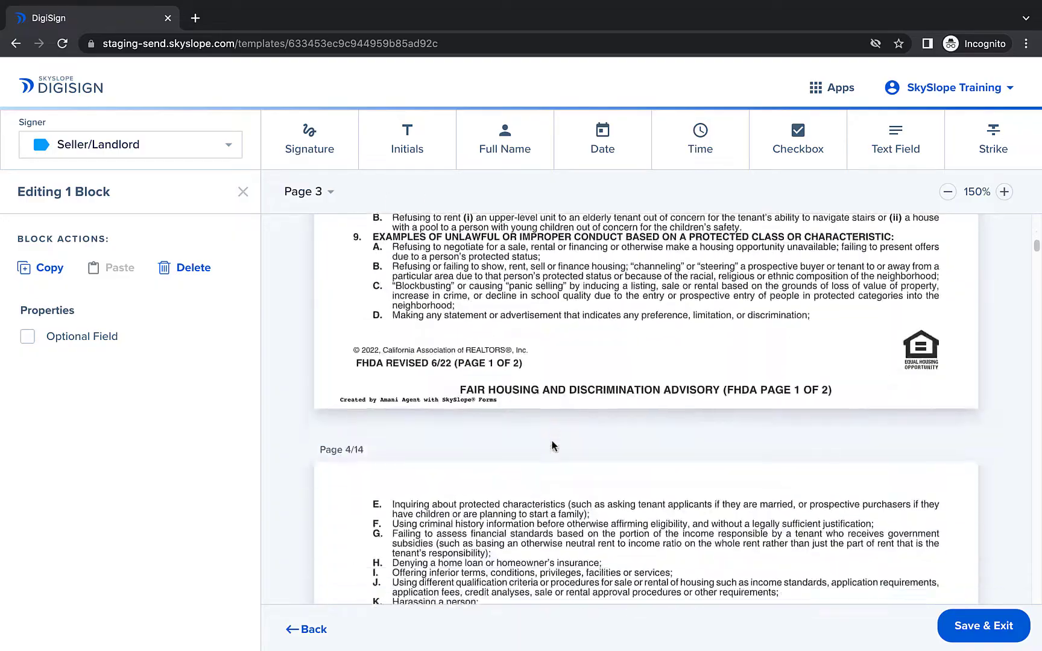
scroll(550, 446, down, 5)
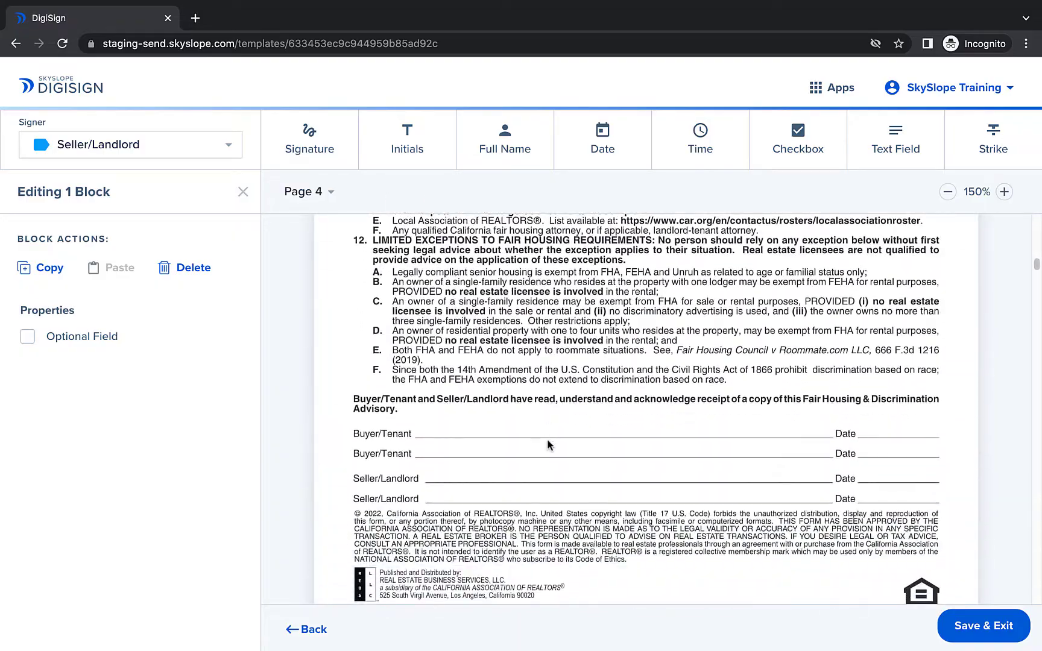
scroll(547, 445, up, 15)
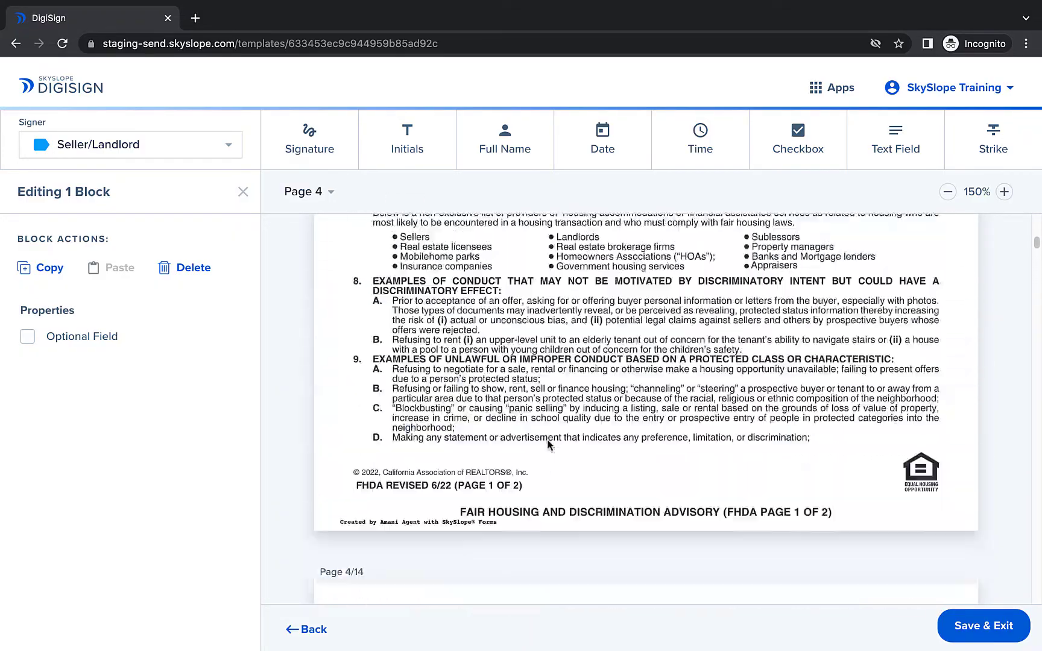
scroll(549, 445, up, 15)
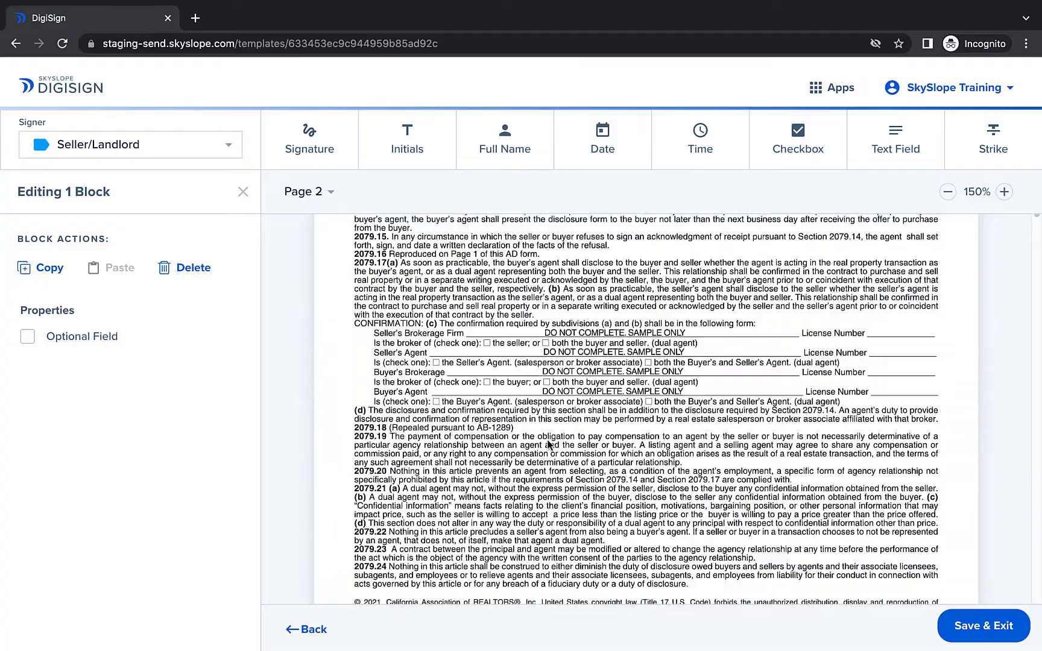
scroll(548, 446, up, 4)
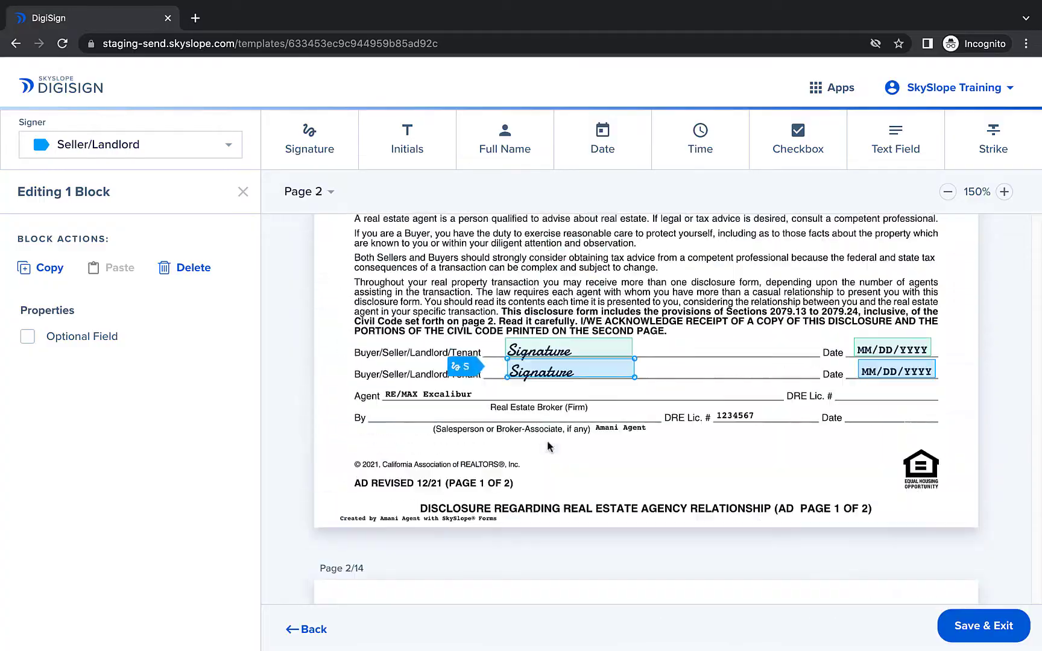
mouse_move(459, 301)
mouse_down()
mouse_move(507, 368)
mouse_move(814, 412)
mouse_up()
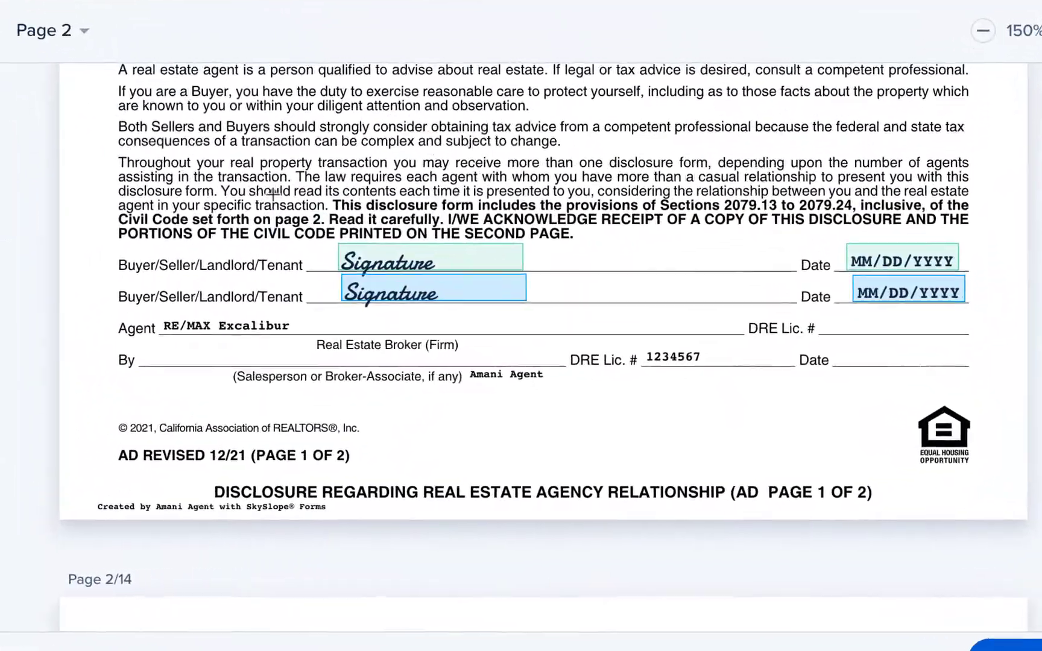
drag(785, 348, 1003, 353)
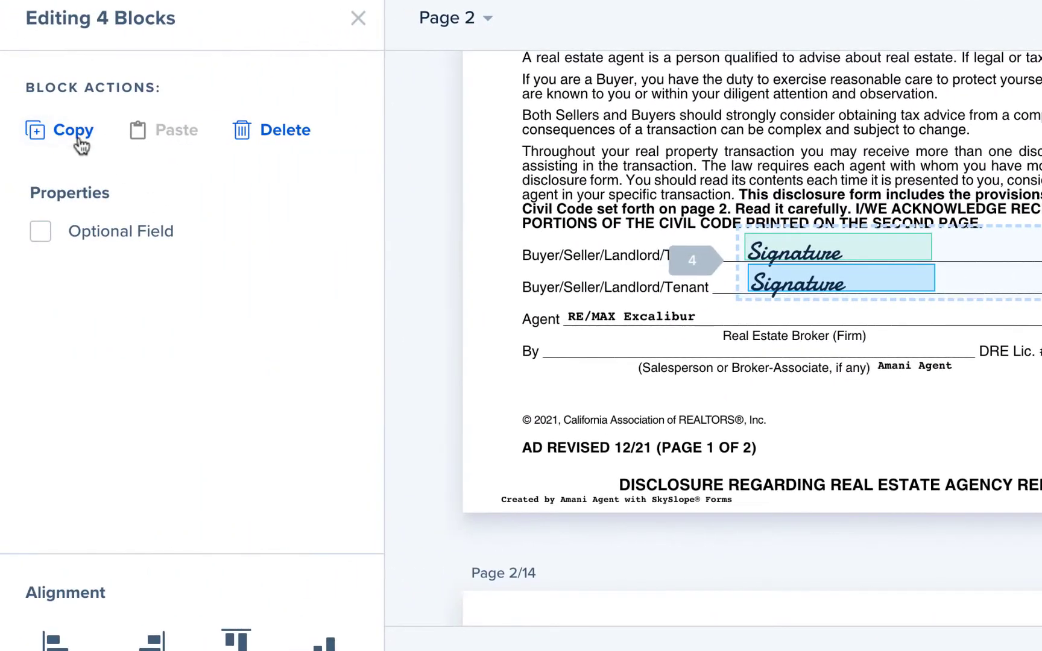
click(76, 139)
Paste the blocks onto the Fair Housing advisory's page 2 and align them with the Seller/Landlord lines.
scroll(551, 400, down, 10)
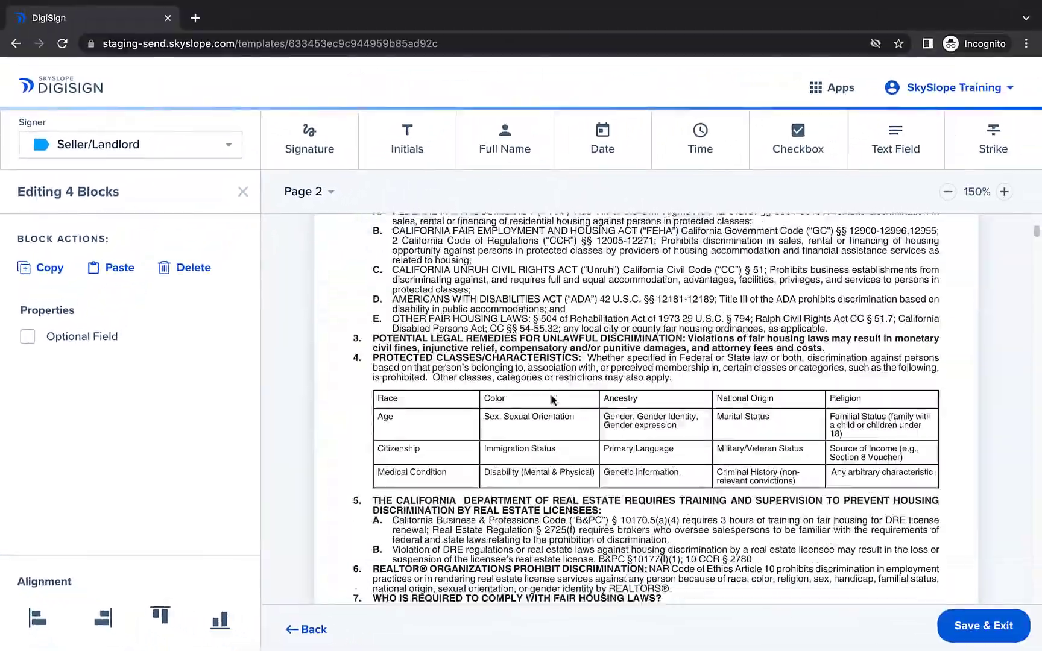
scroll(552, 400, down, 15)
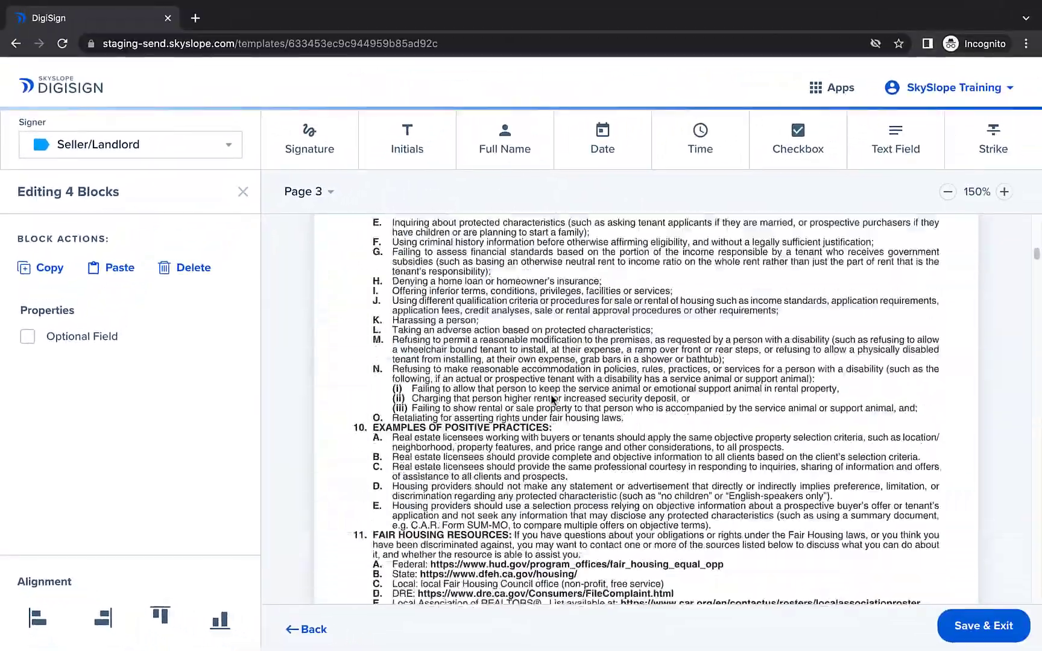
scroll(551, 395, up, 1)
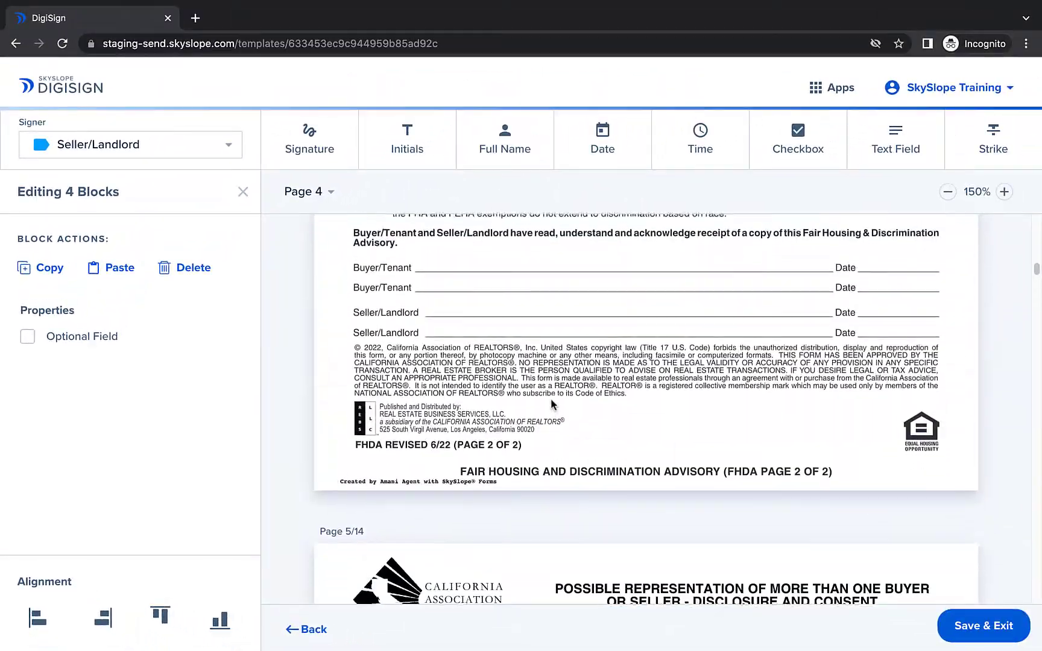
click(121, 268)
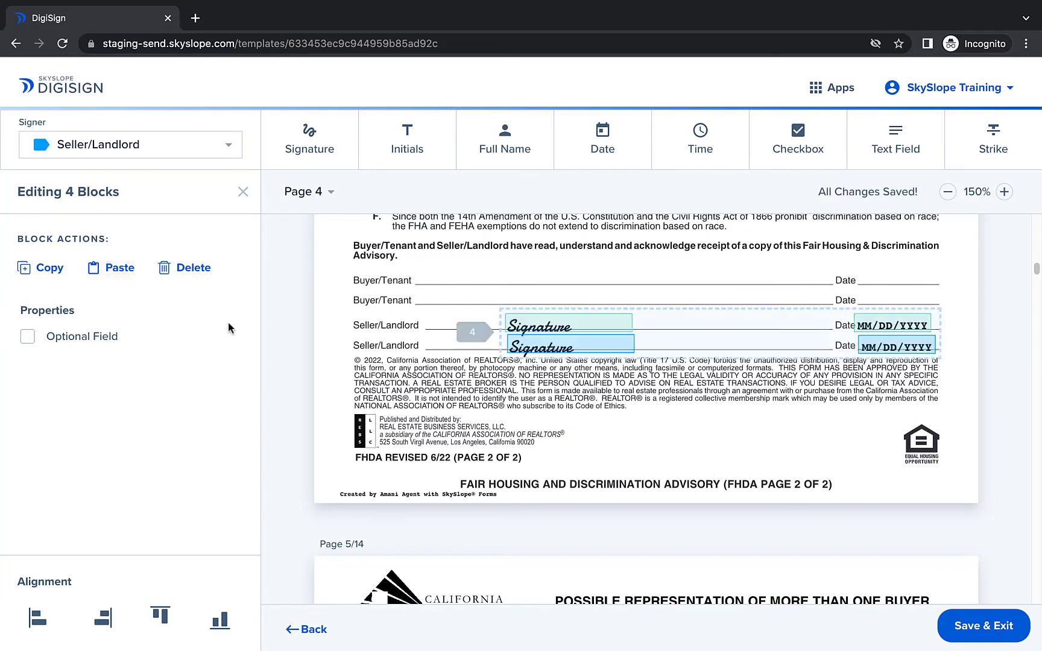
drag(589, 355, 525, 352)
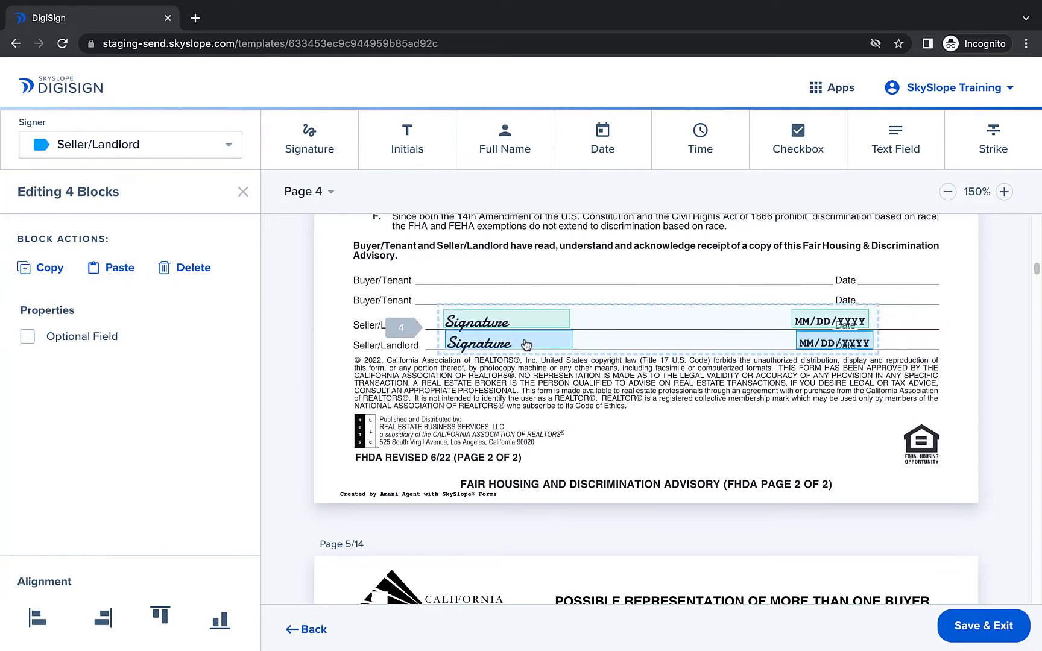
drag(859, 348, 924, 347)
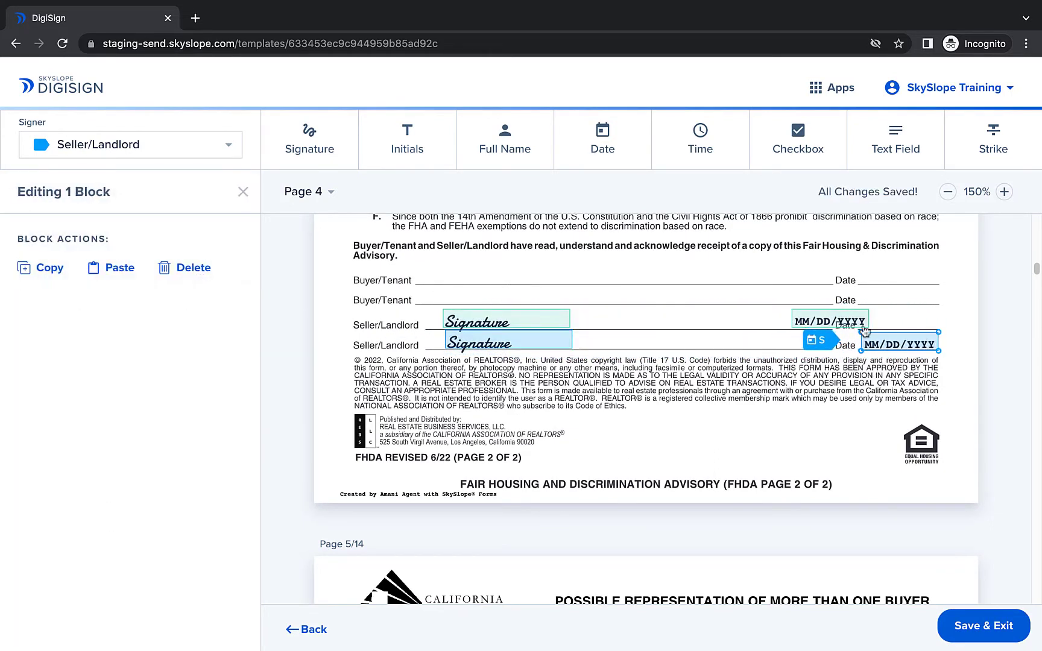
drag(851, 319, 921, 320)
scroll(633, 392, down, 10)
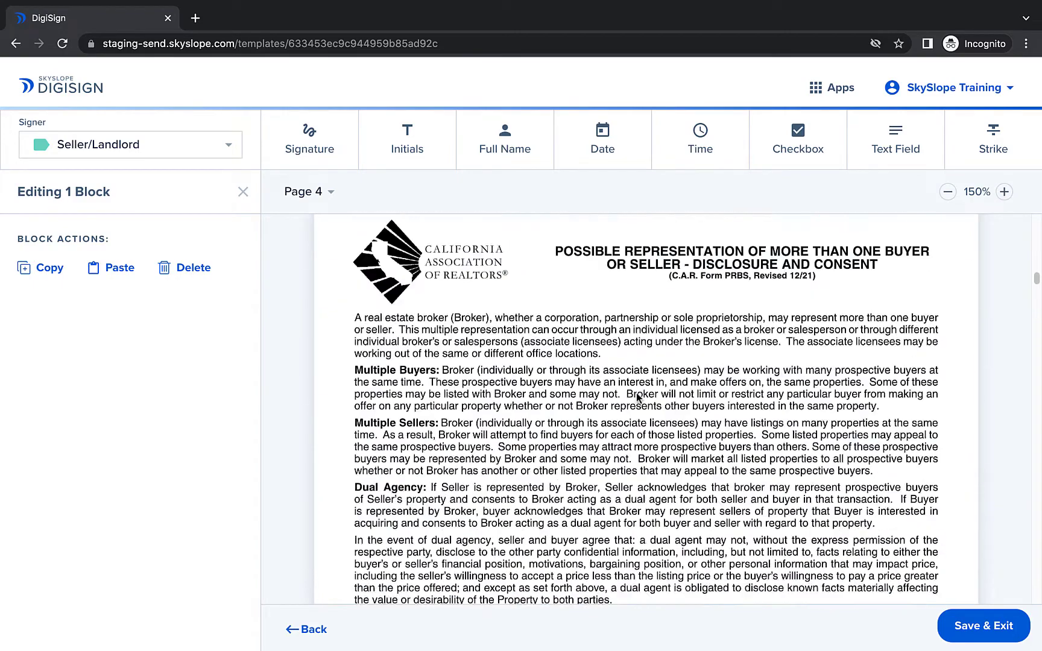
Paste the four blocks onto the PRBS disclosure's Seller lines and align the date blocks.
click(118, 269)
drag(499, 510, 431, 408)
drag(808, 405, 923, 400)
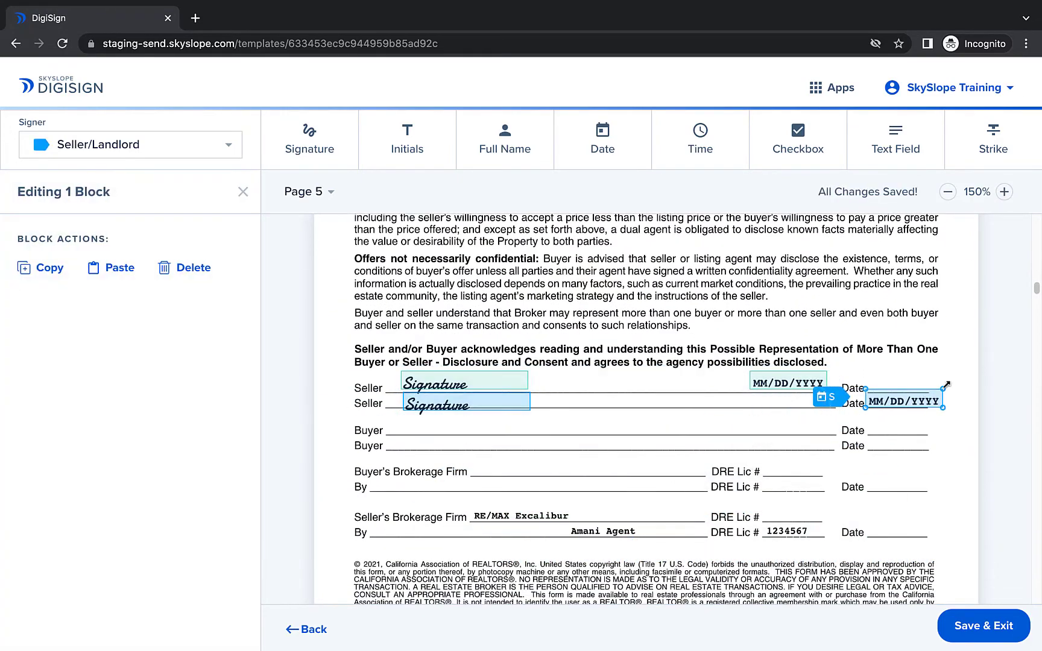
drag(794, 379, 908, 382)
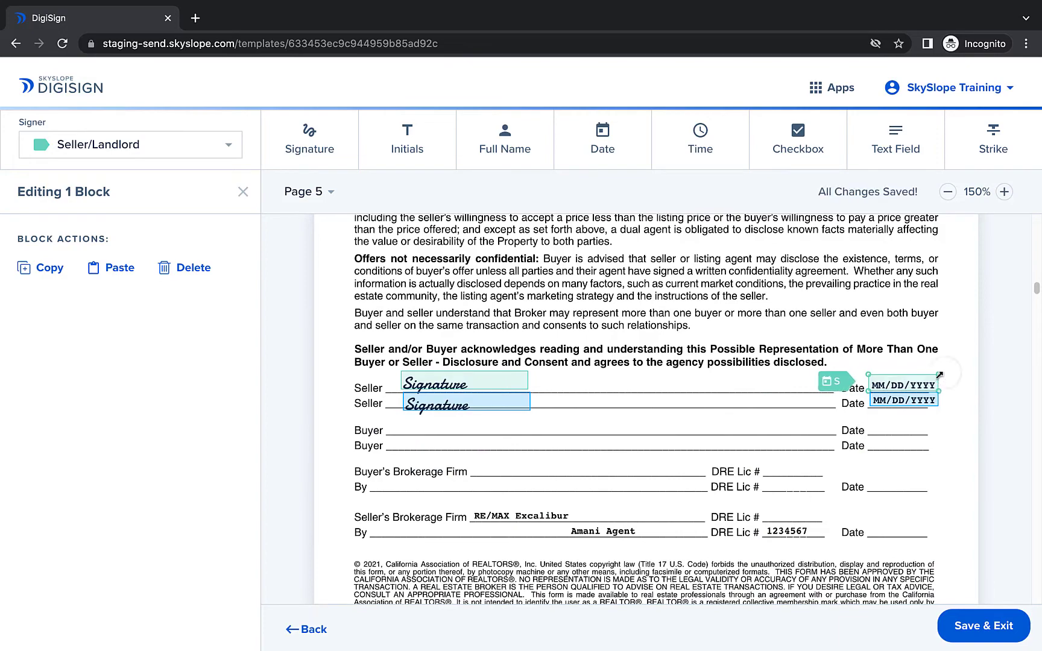
scroll(681, 450, down, 10)
Add a text field reading 9/29/2022 on the RLA Date Prepared line.
click(895, 142)
click(431, 274)
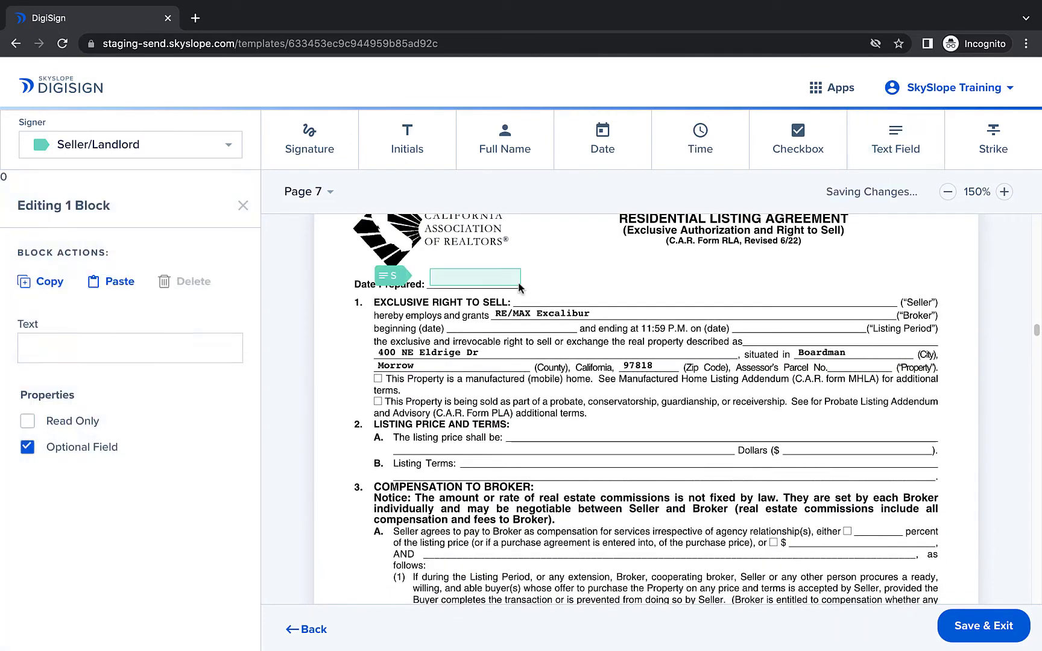
text(9/29/2022)
drag(514, 274, 514, 280)
click(553, 286)
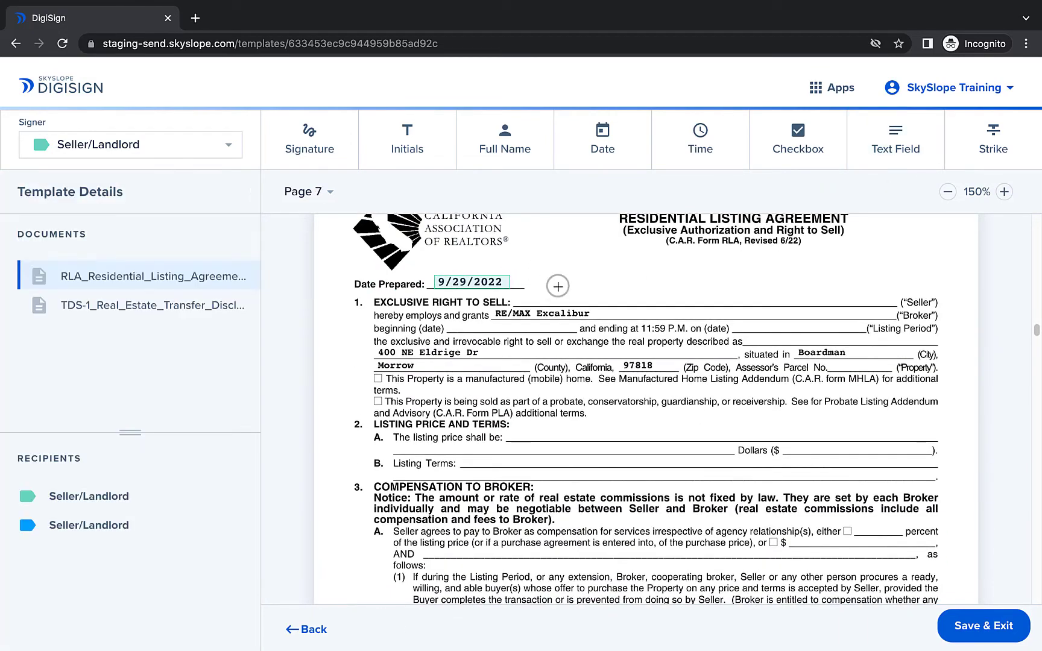
scroll(560, 294, down, 1)
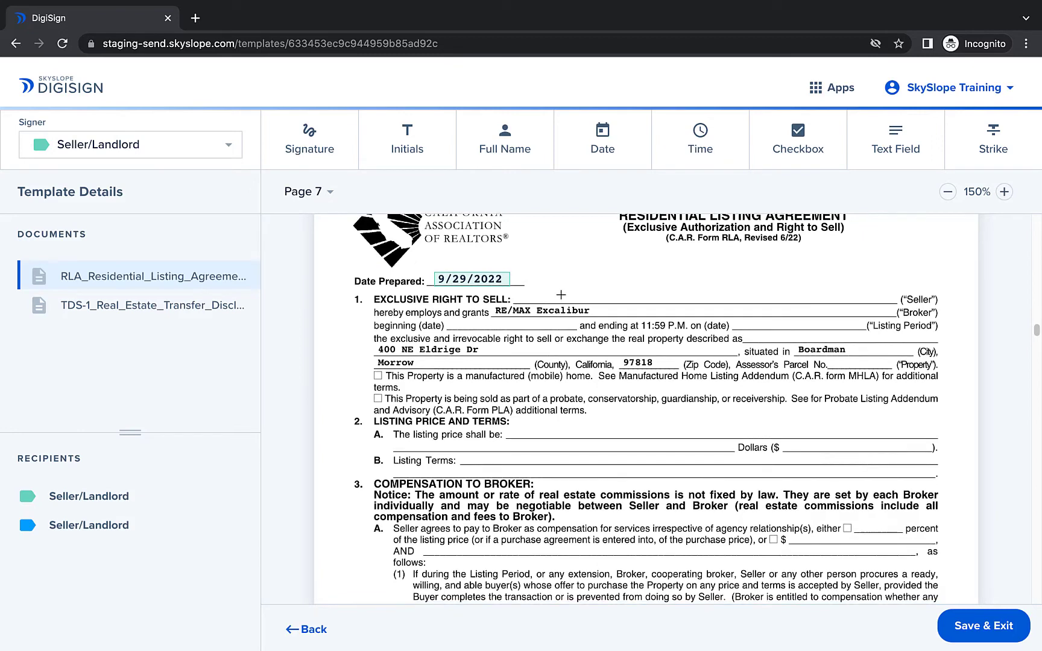
Save & Exit the template, returning to the Templates list with two templates.
click(958, 627)
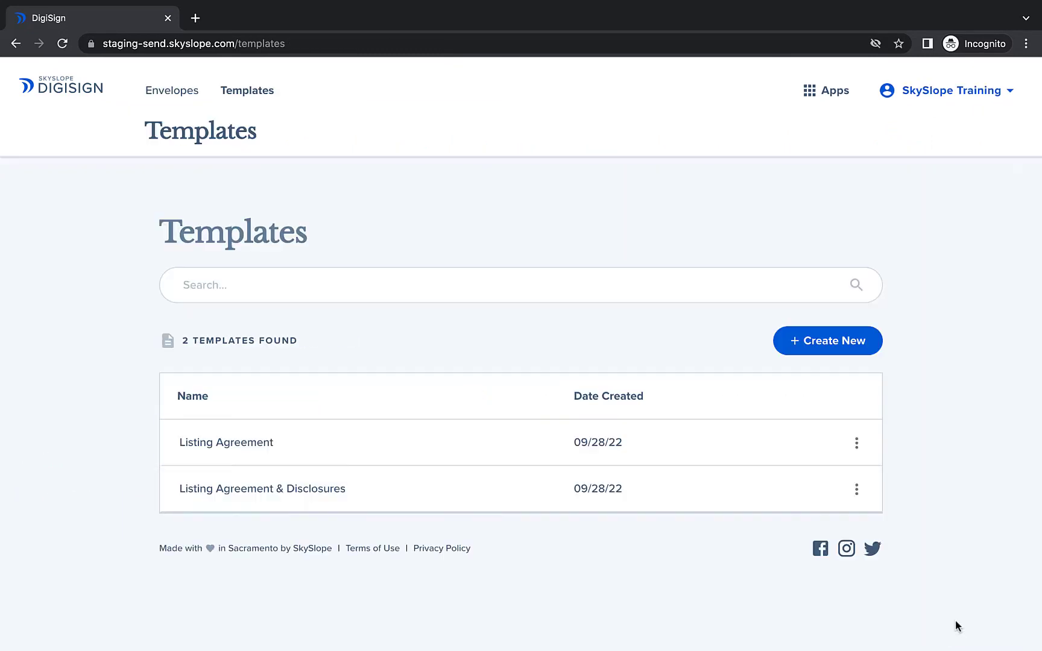